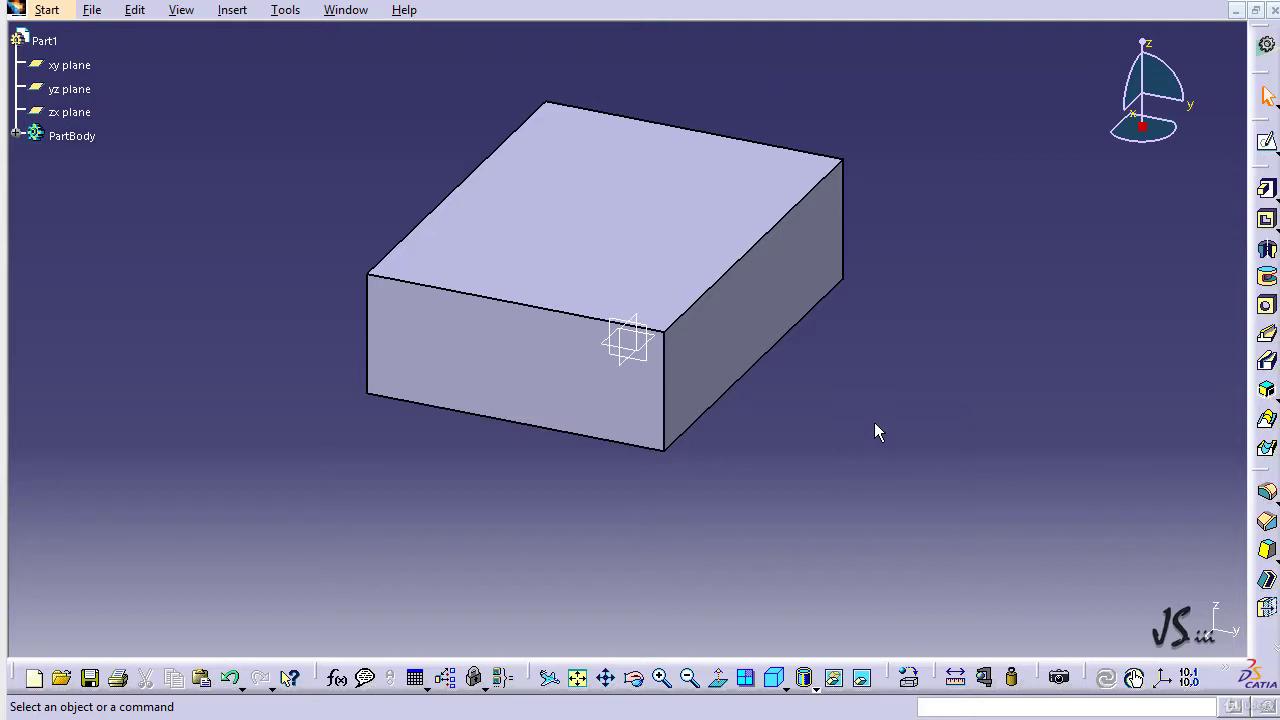
# Select the block's top face and bring up the Sketch-Based Features submenu under Insert.
pyautogui.click(586, 206)
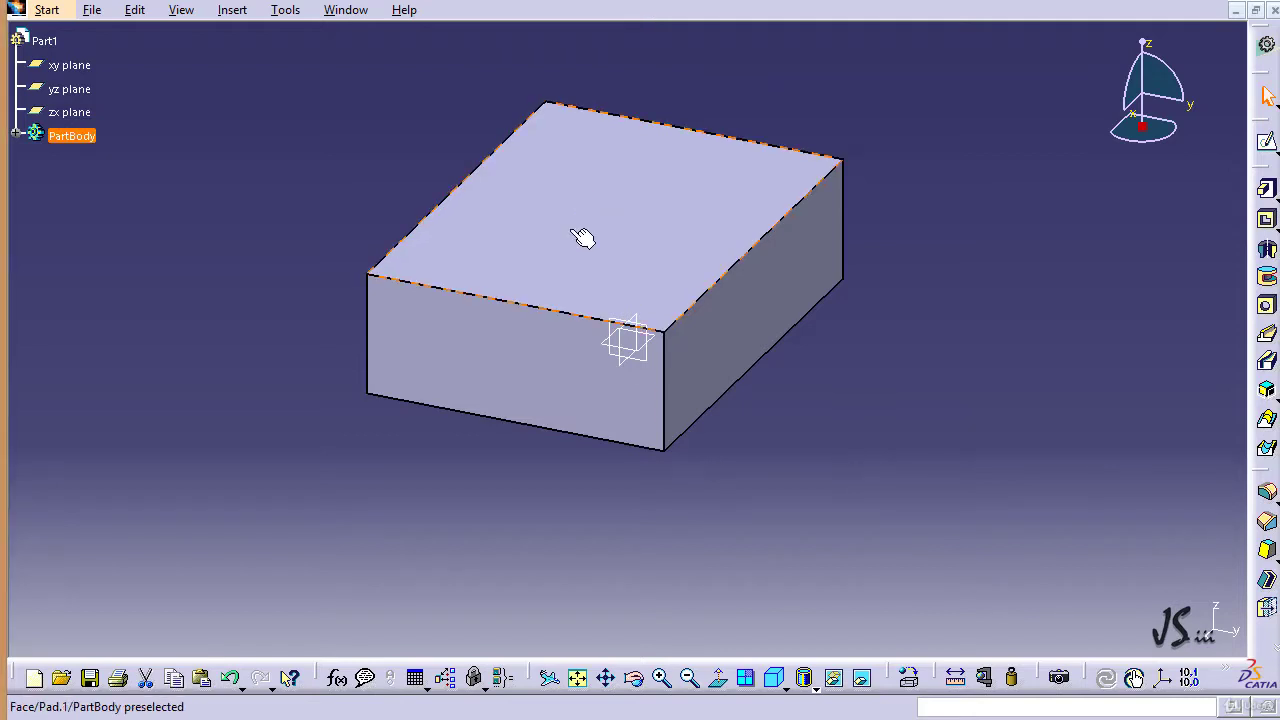
pyautogui.click(234, 12)
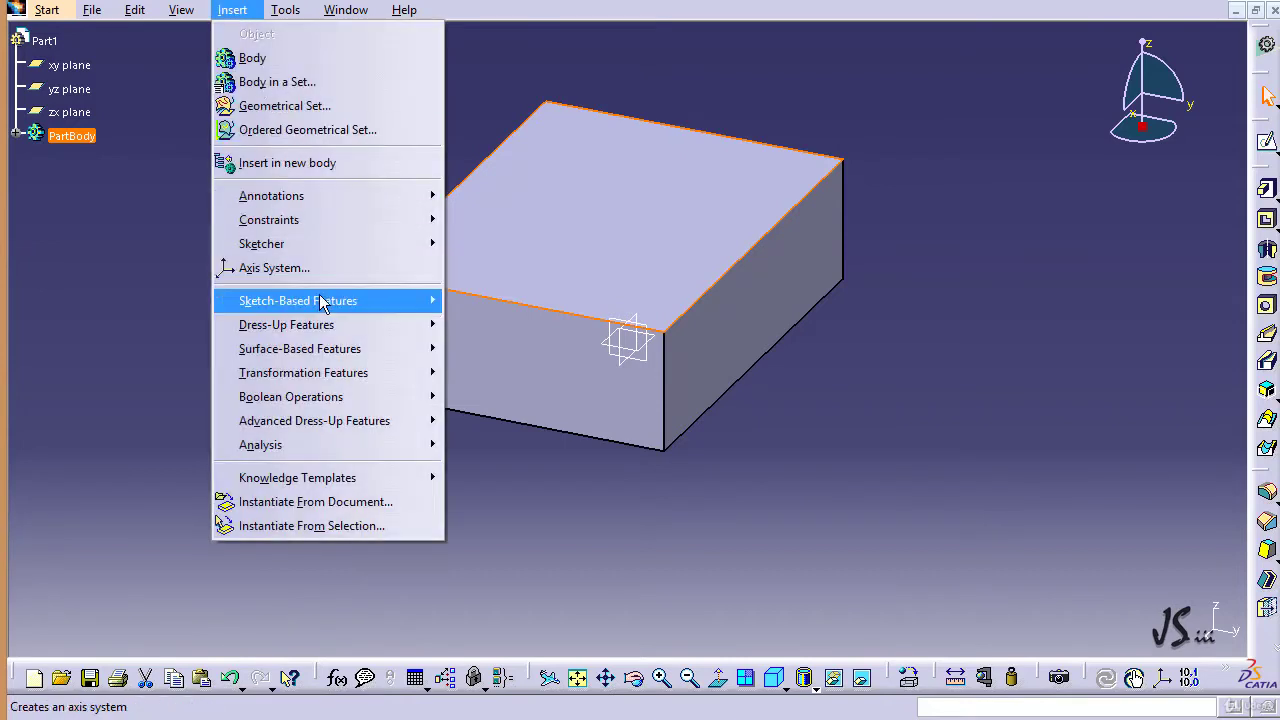
pyautogui.moveTo(341, 338)
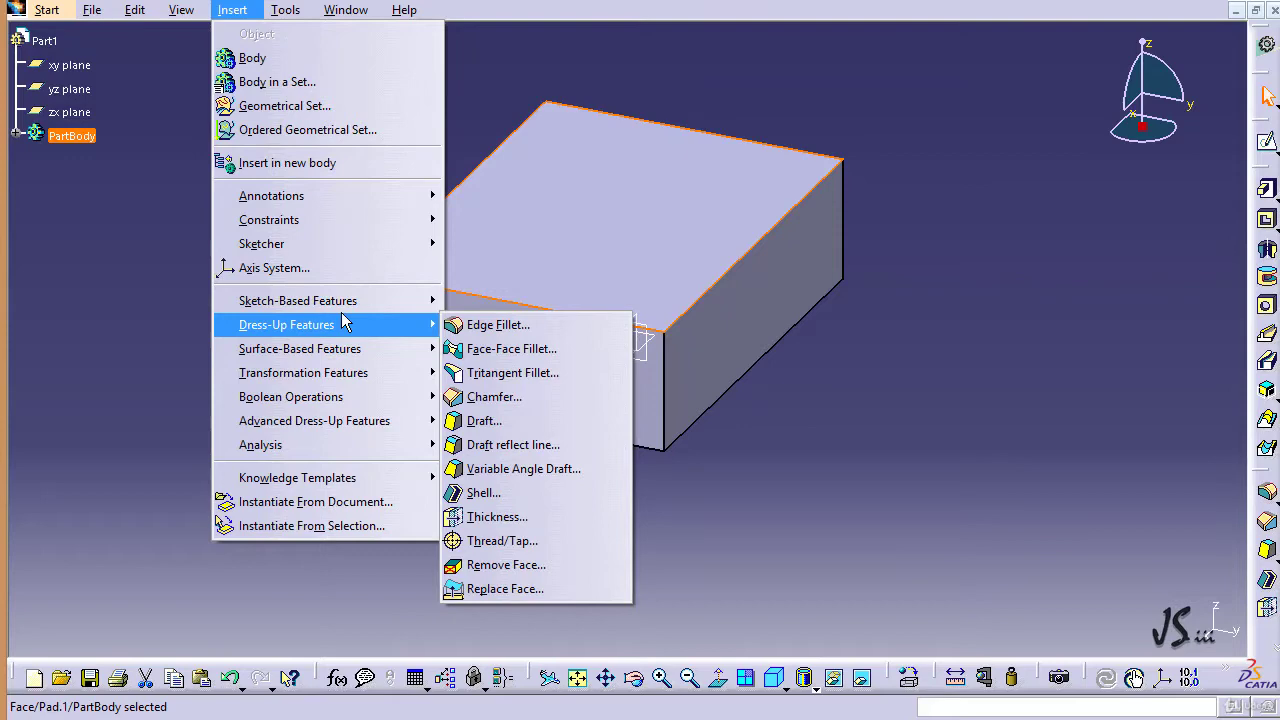
# Start a hole on the top face, make it threaded, and keep No Standard as the thread type.
pyautogui.moveTo(345, 301)
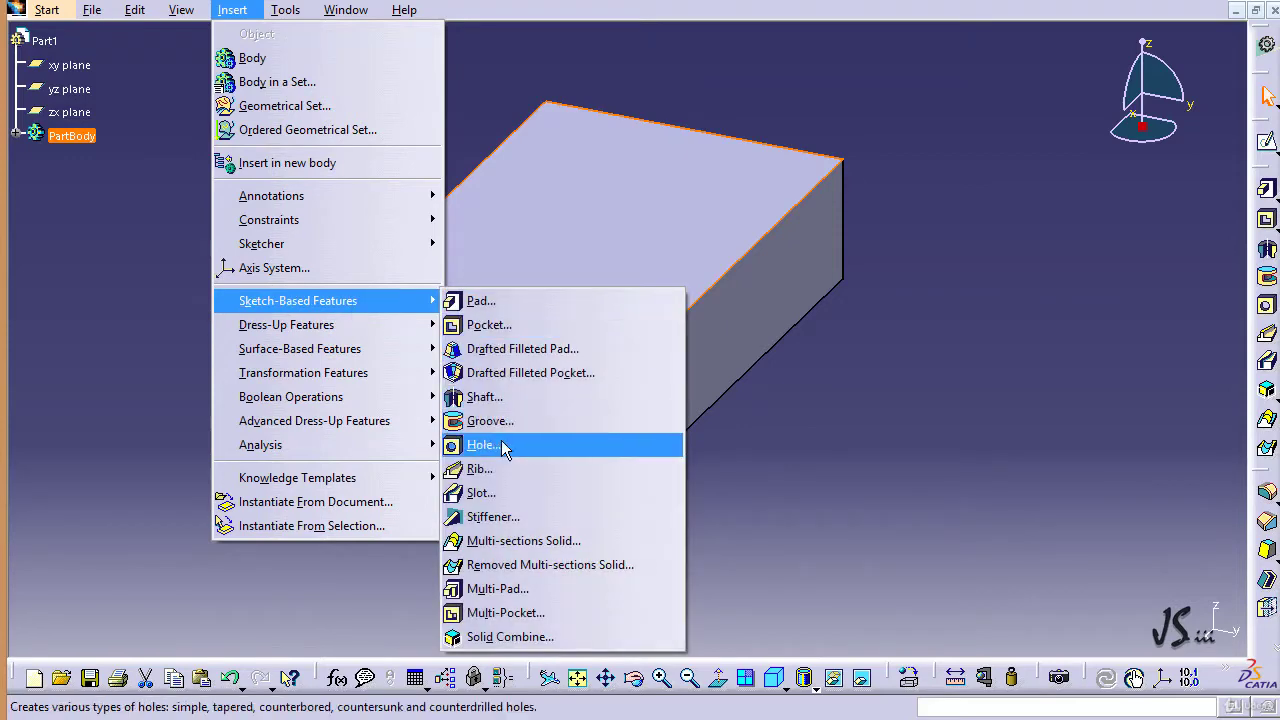
pyautogui.click(505, 447)
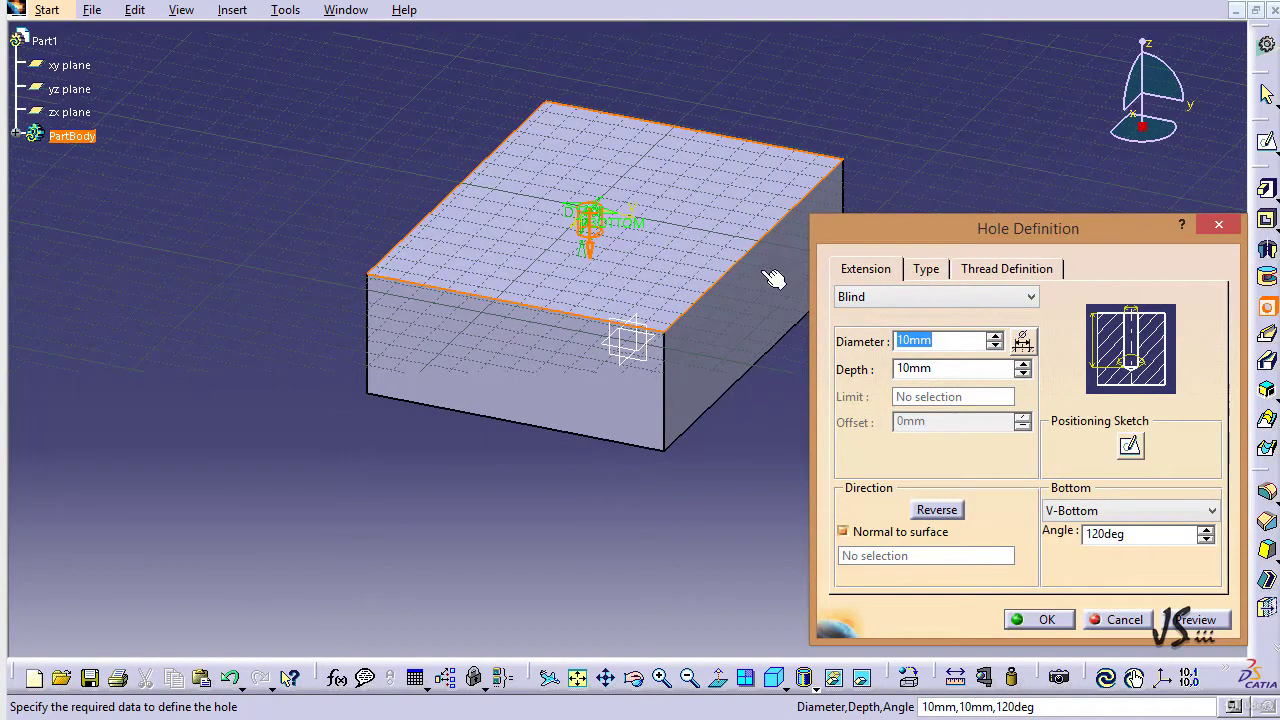
pyautogui.click(977, 278)
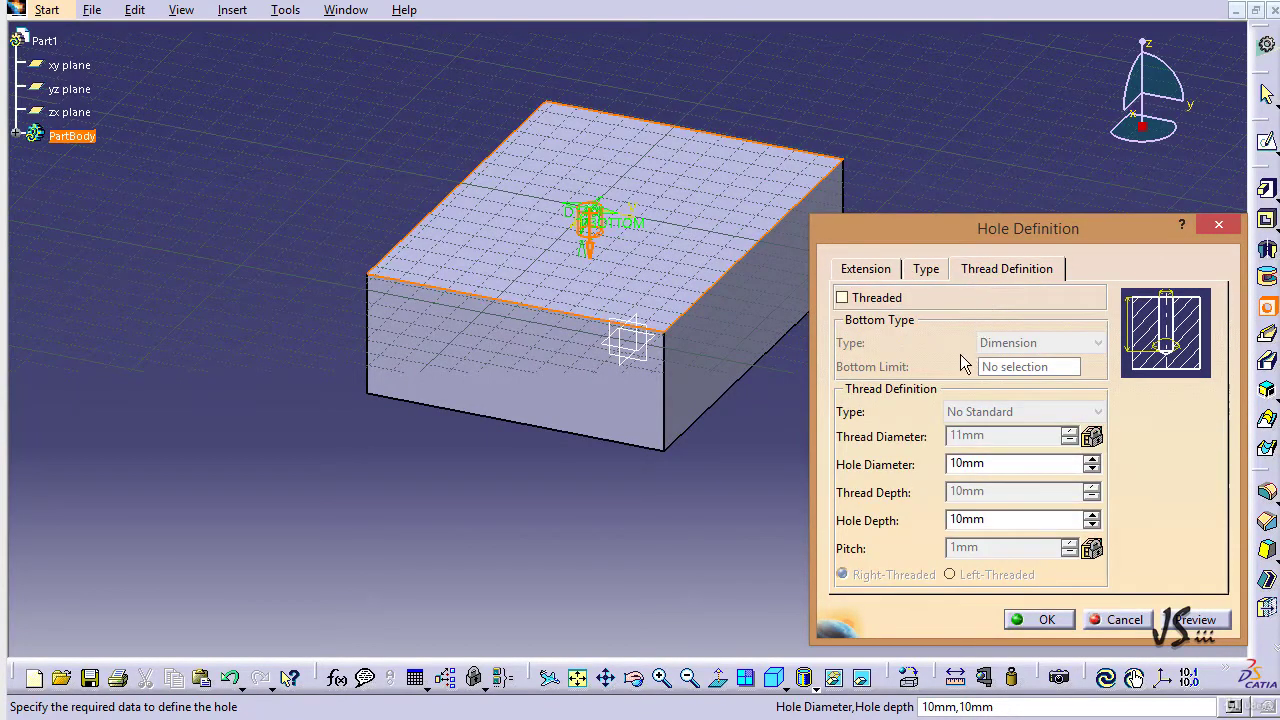
pyautogui.click(884, 298)
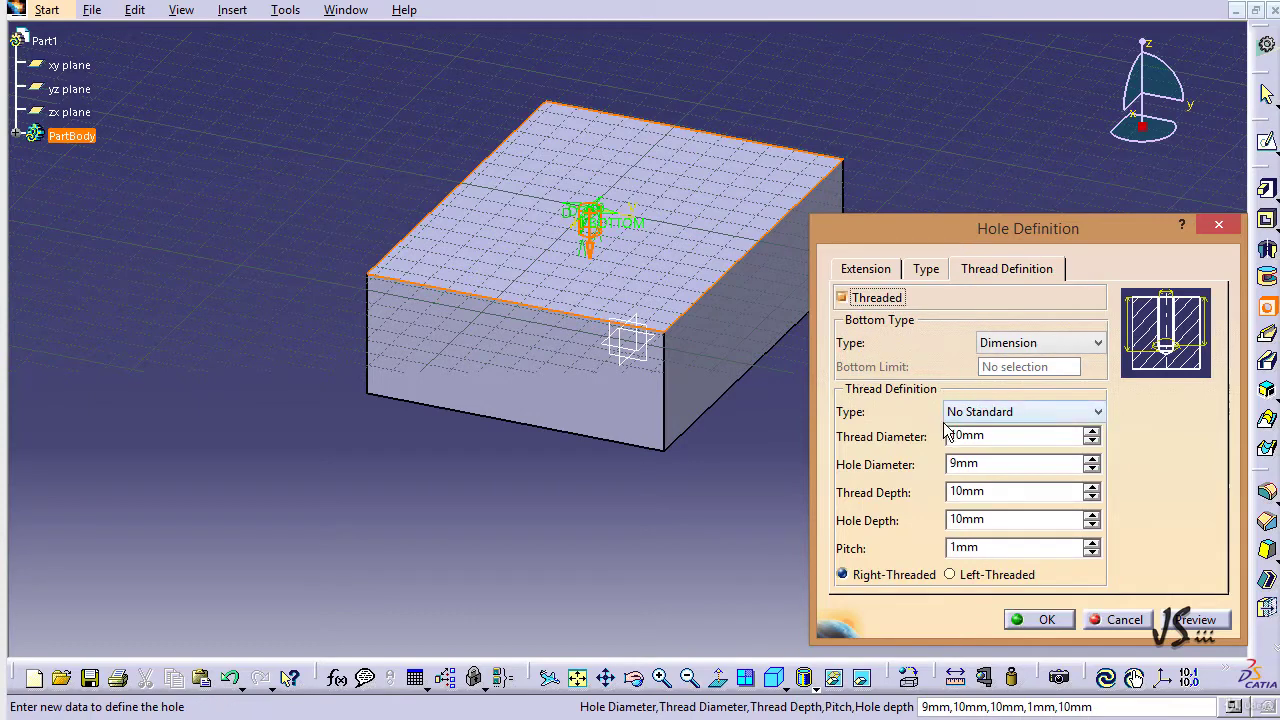
pyautogui.click(1099, 413)
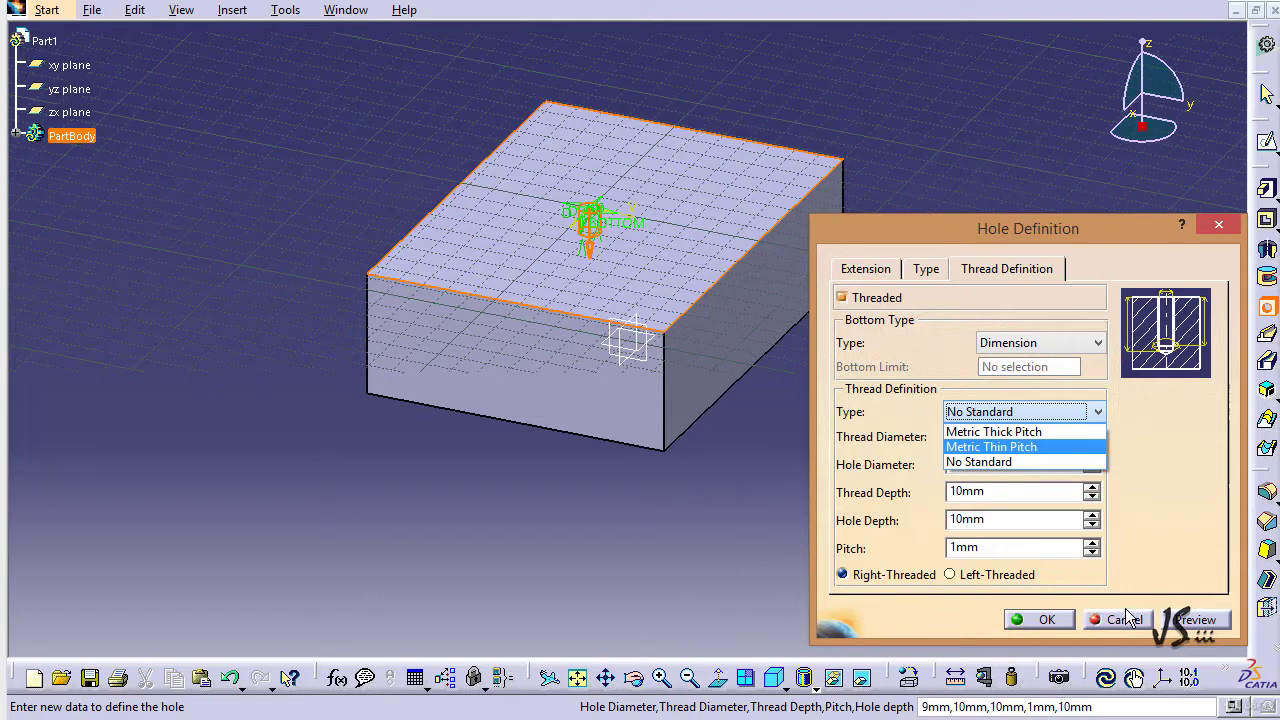
pyautogui.click(1085, 620)
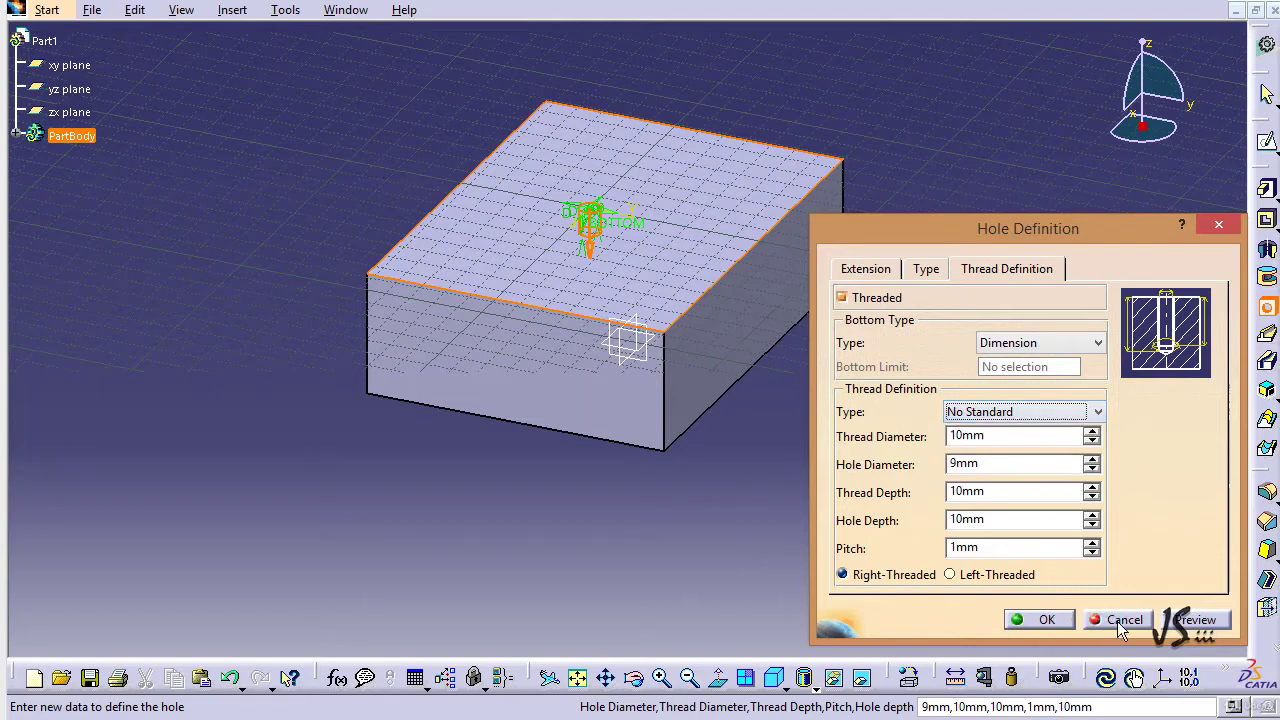
# Discard the hole and sketch a circle of about 7 mm radius on the top face.
pyautogui.click(1118, 620)
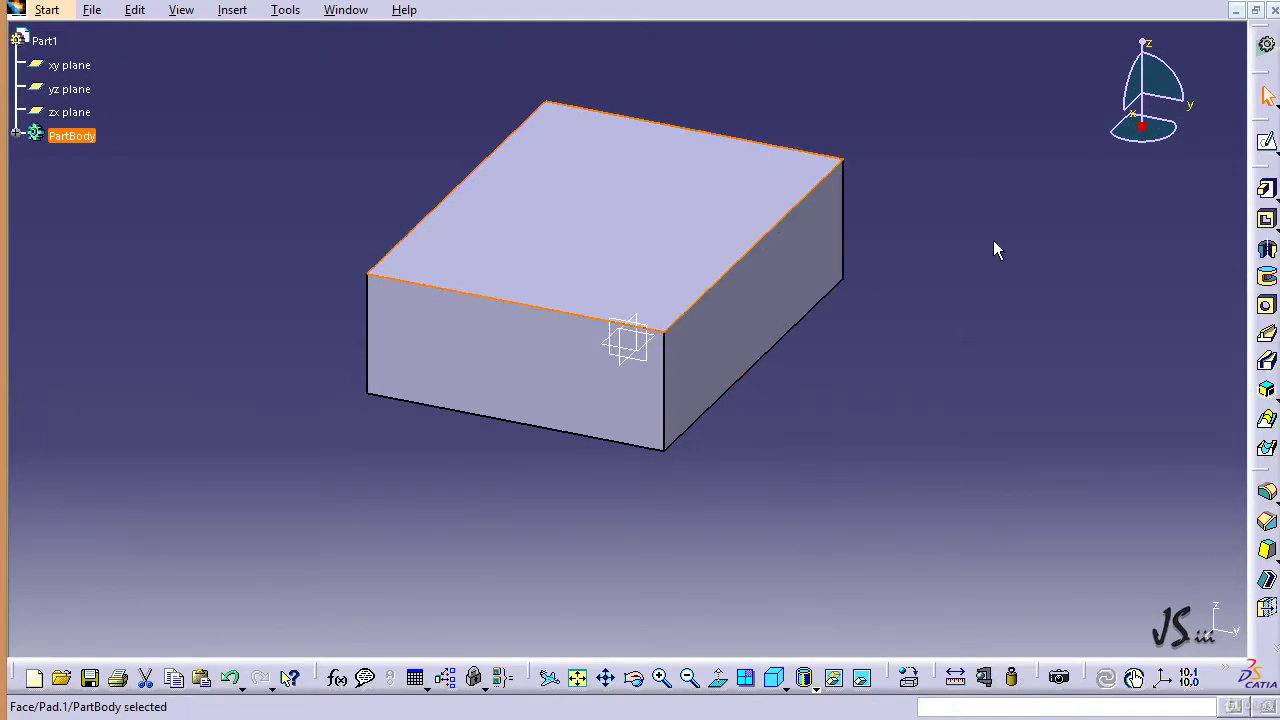
pyautogui.click(1266, 142)
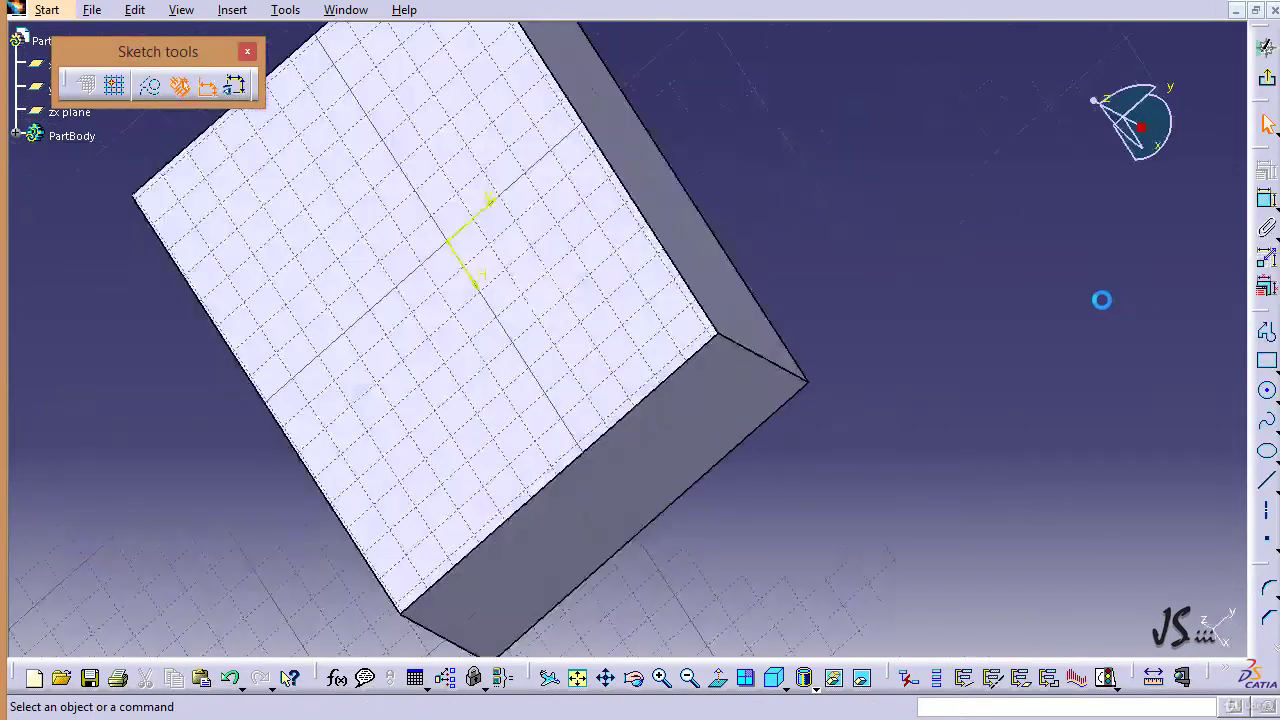
pyautogui.click(1268, 392)
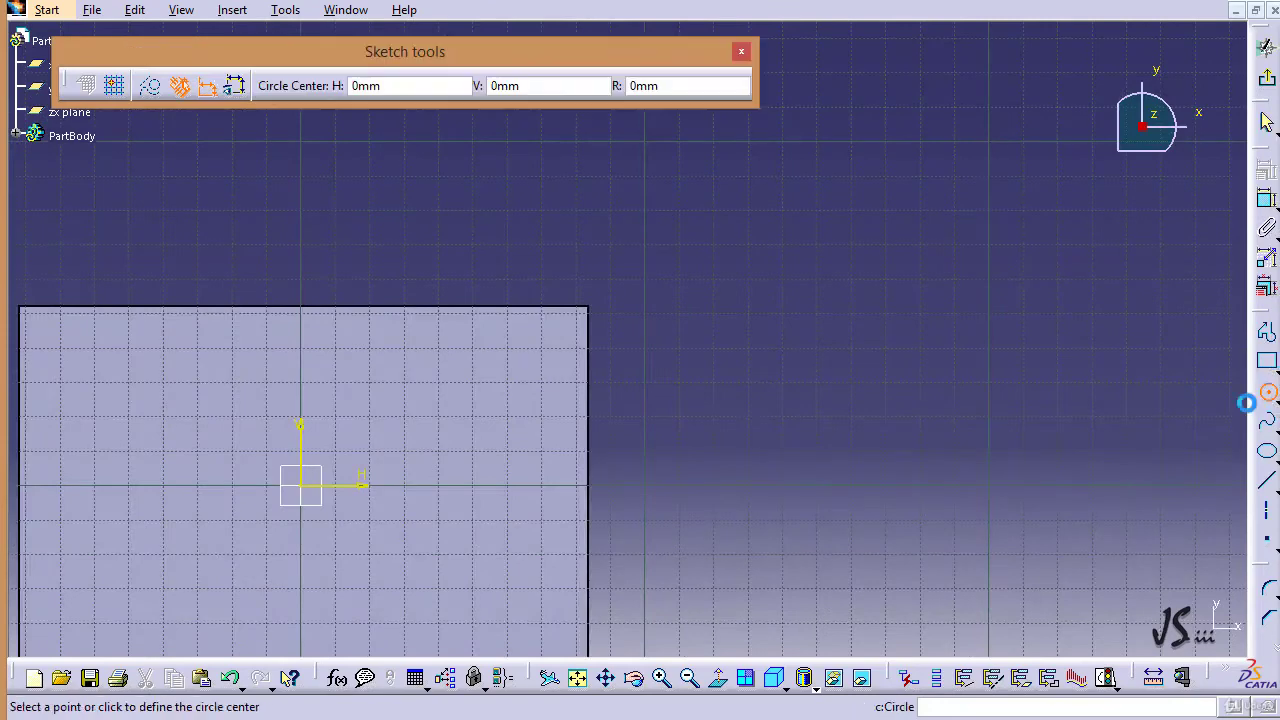
pyautogui.click(421, 420)
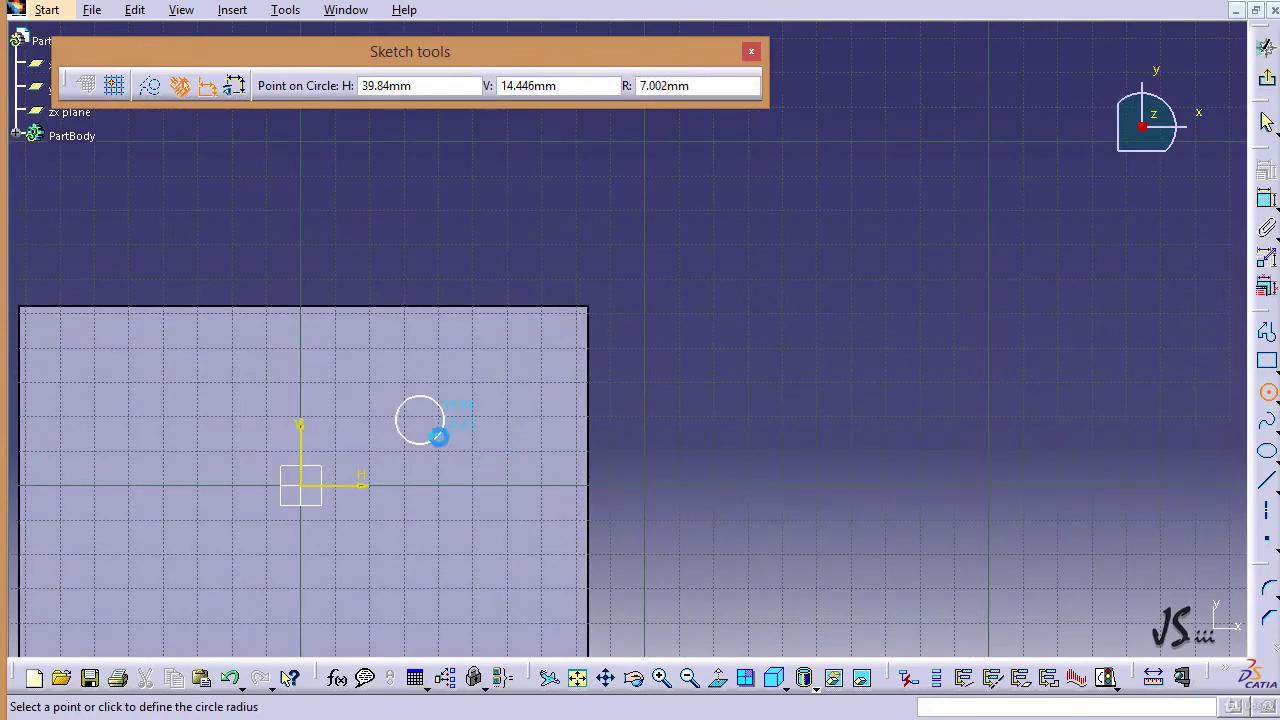
pyautogui.click(440, 434)
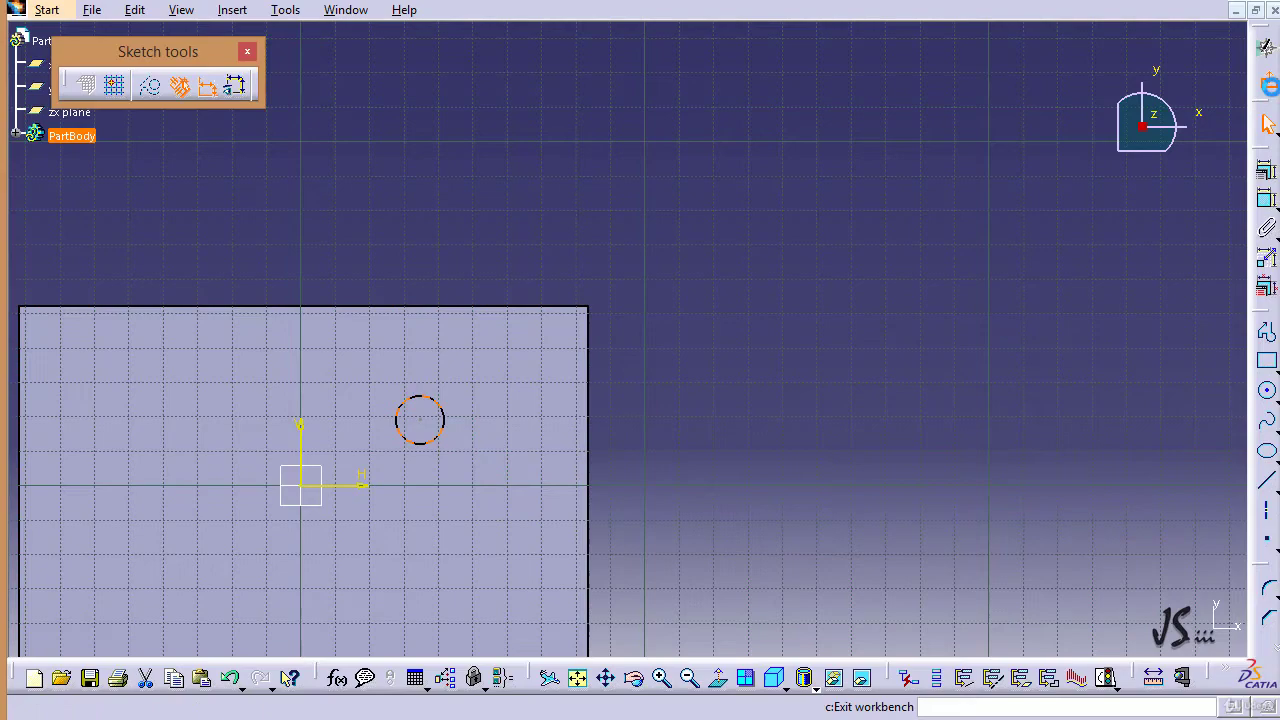
# Exit the sketch and pocket the circle 50 mm deep with Sketch.2 as the profile.
pyautogui.click(1267, 78)
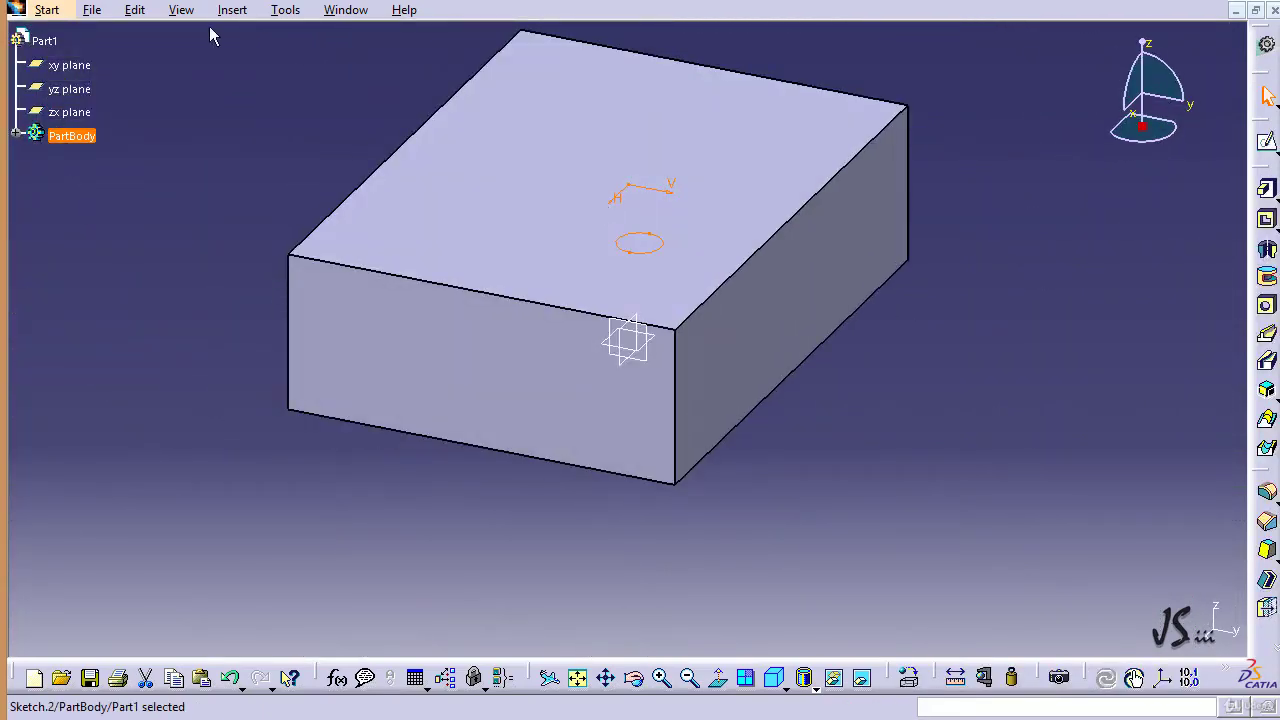
pyautogui.click(231, 12)
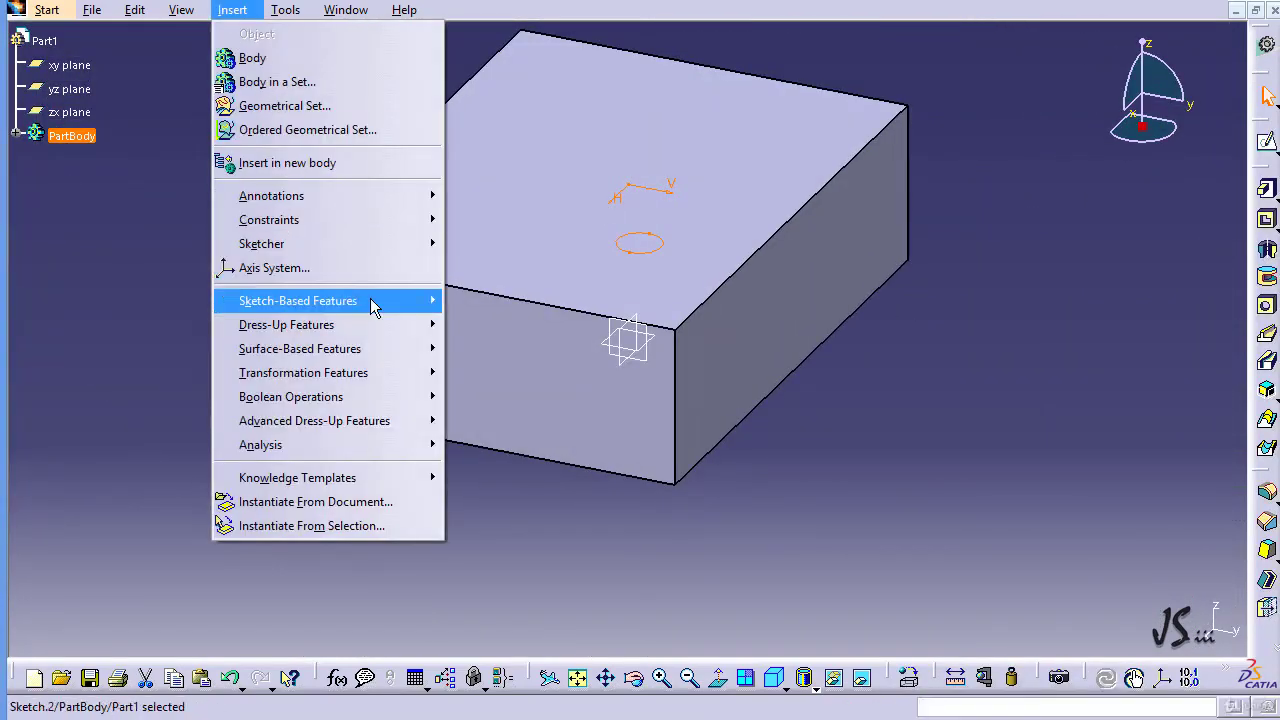
pyautogui.moveTo(380, 325)
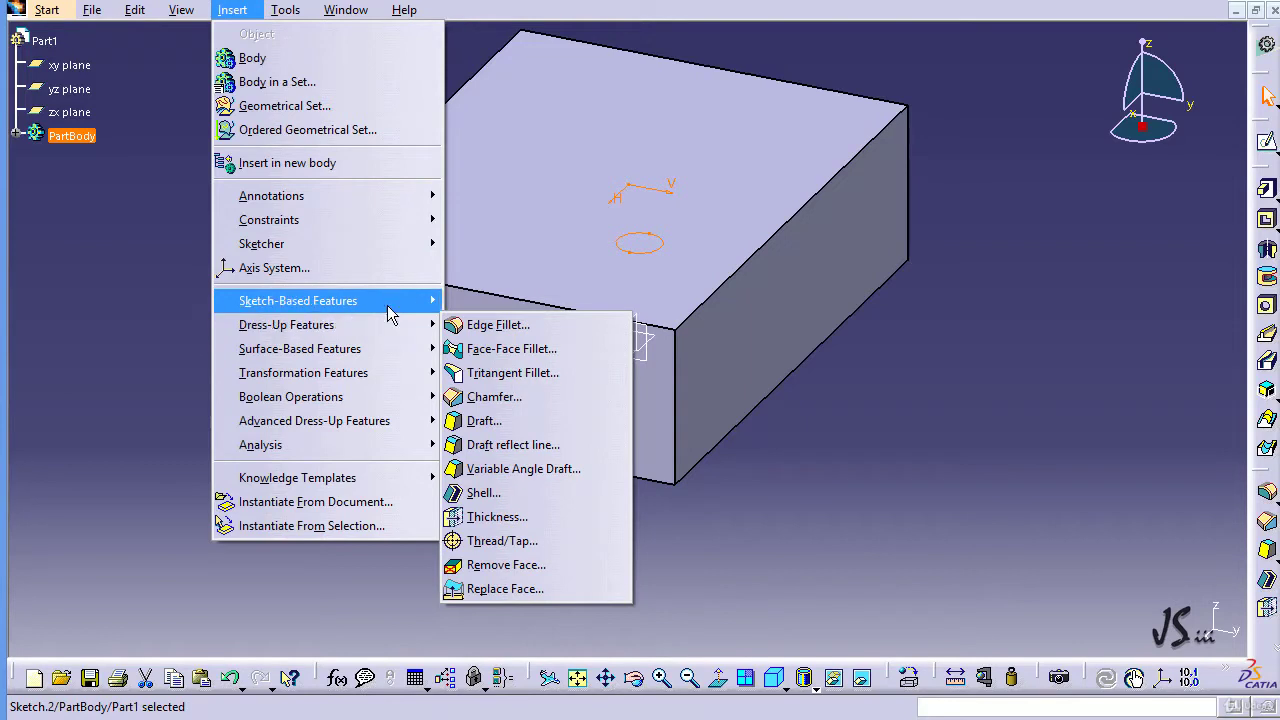
pyautogui.moveTo(420, 301)
pyautogui.click(490, 324)
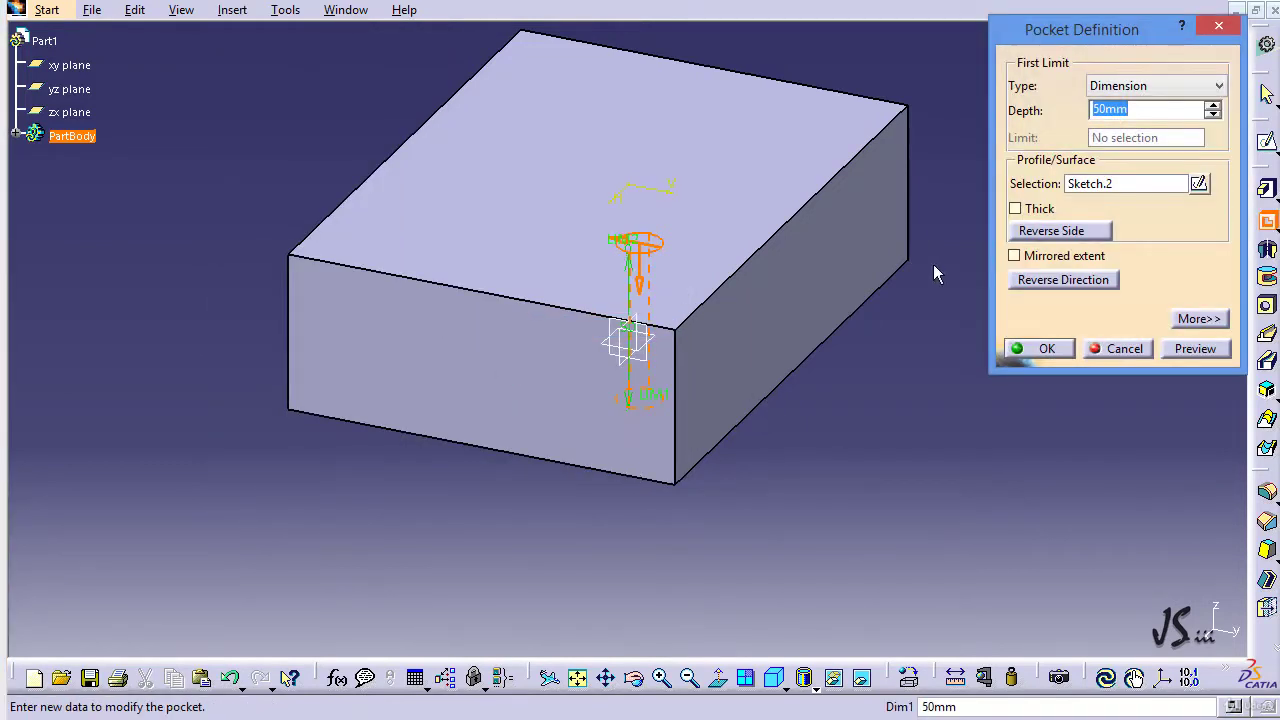
pyautogui.click(1038, 348)
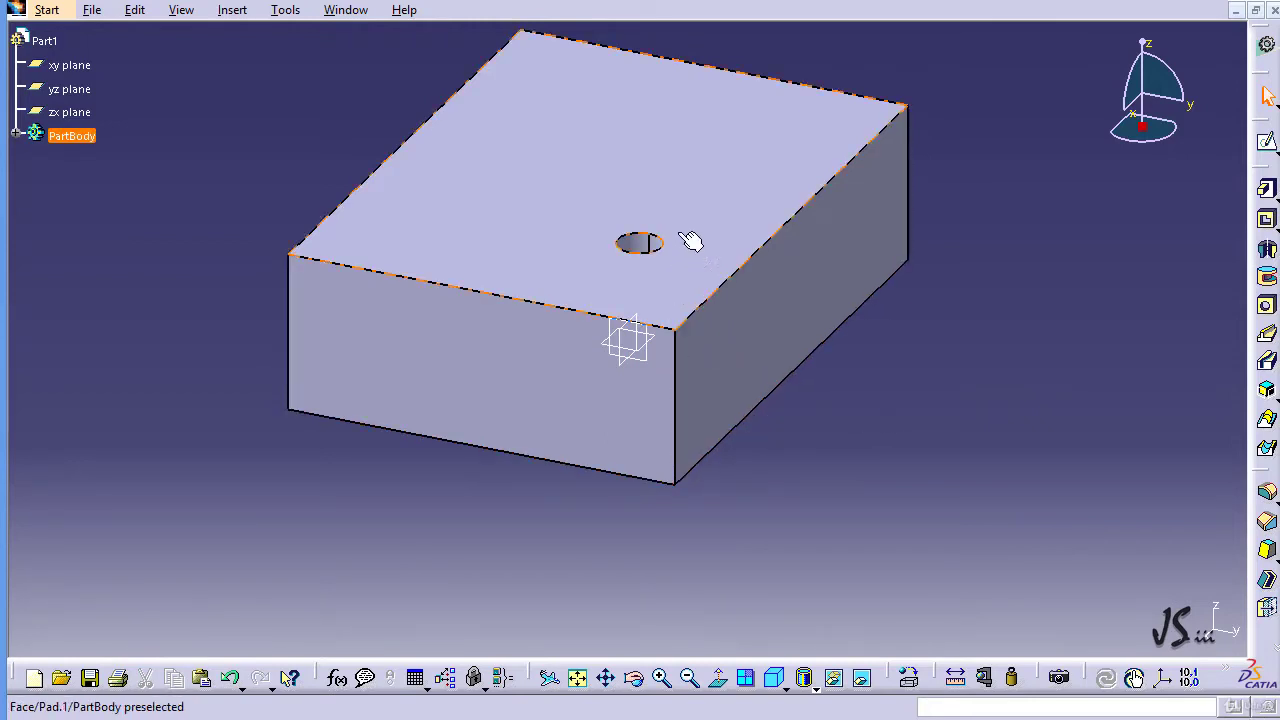
# Orbit the block toward the holed face and bring up Thread/Tap under Dress-Up Features.
pyautogui.moveTo(716, 258); pyautogui.dragTo(714, 286, button='middle')
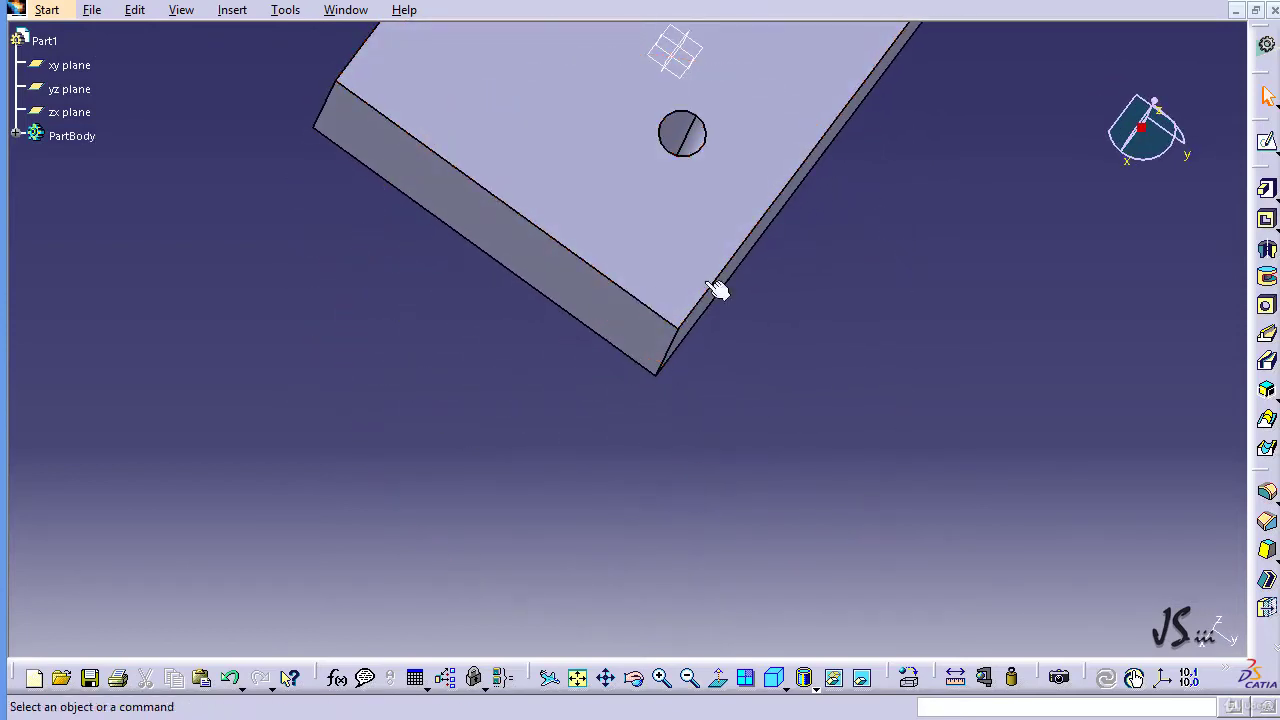
pyautogui.moveTo(786, 257); pyautogui.dragTo(713, 441, button='middle')
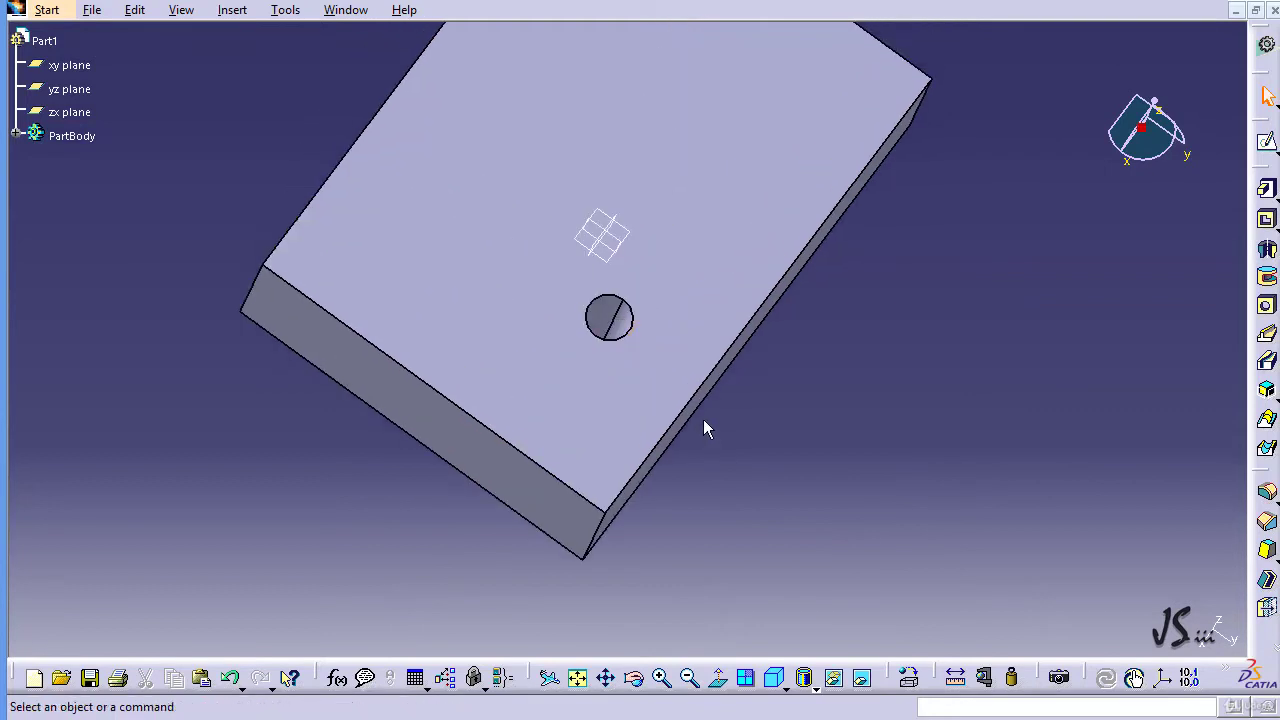
pyautogui.click(248, 12)
pyautogui.moveTo(335, 335)
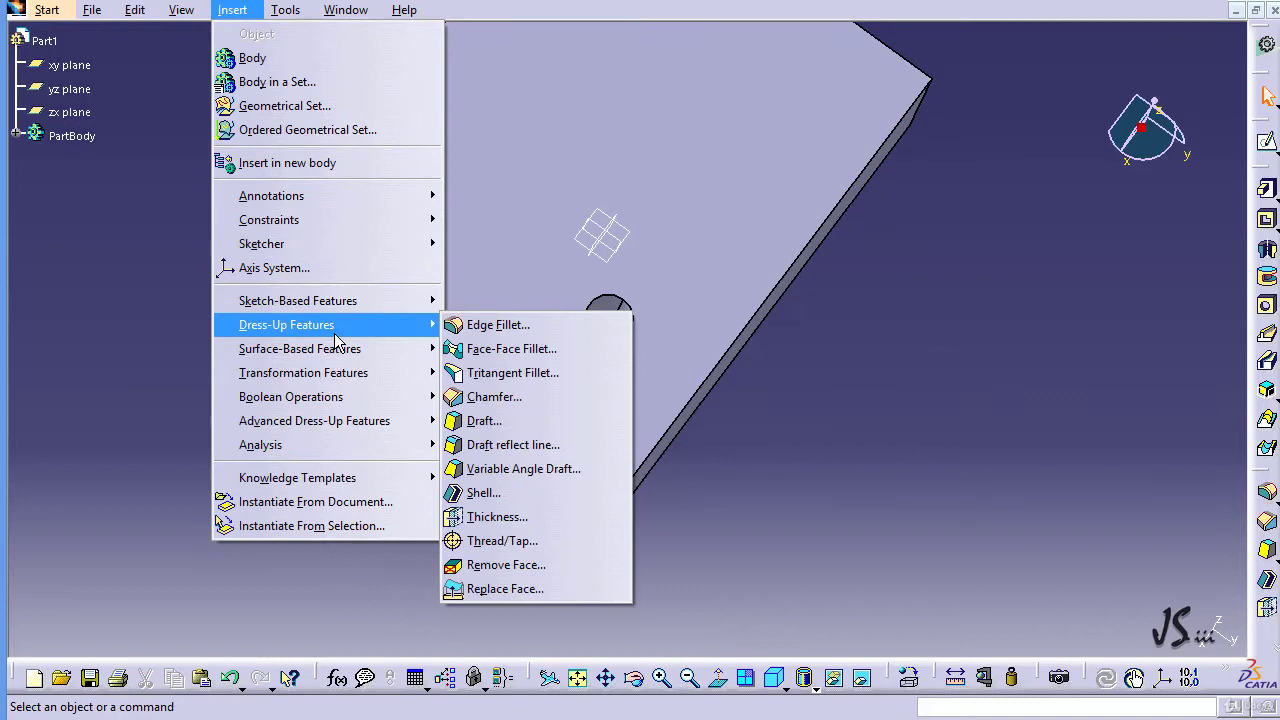
# Start a tap using the hole wall as lateral face and the top face as limit face.
pyautogui.click(509, 548)
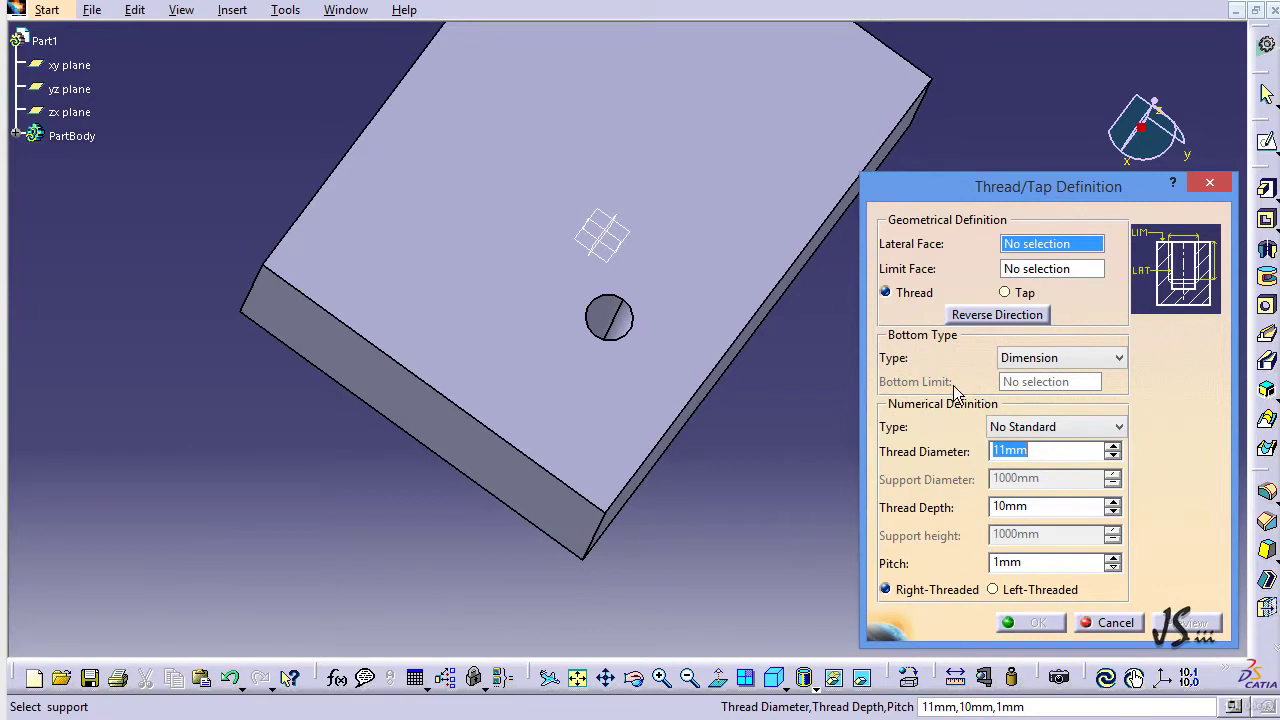
pyautogui.click(613, 318)
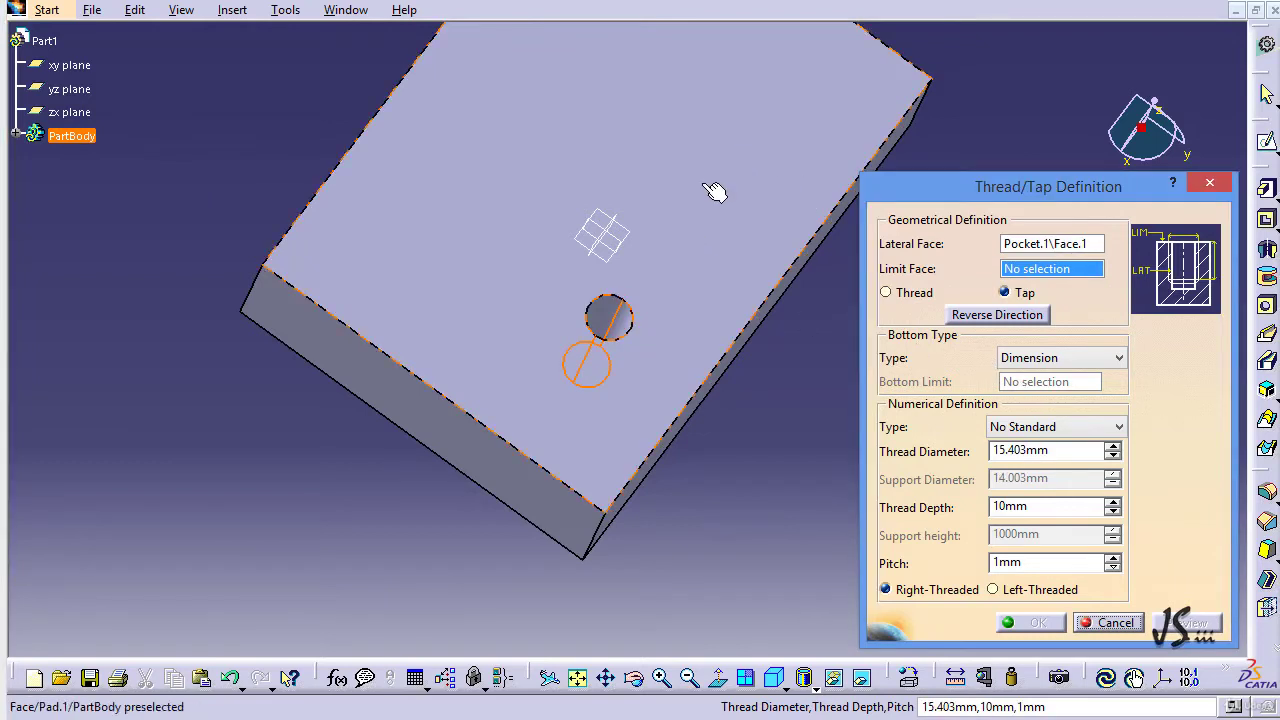
pyautogui.click(500, 142)
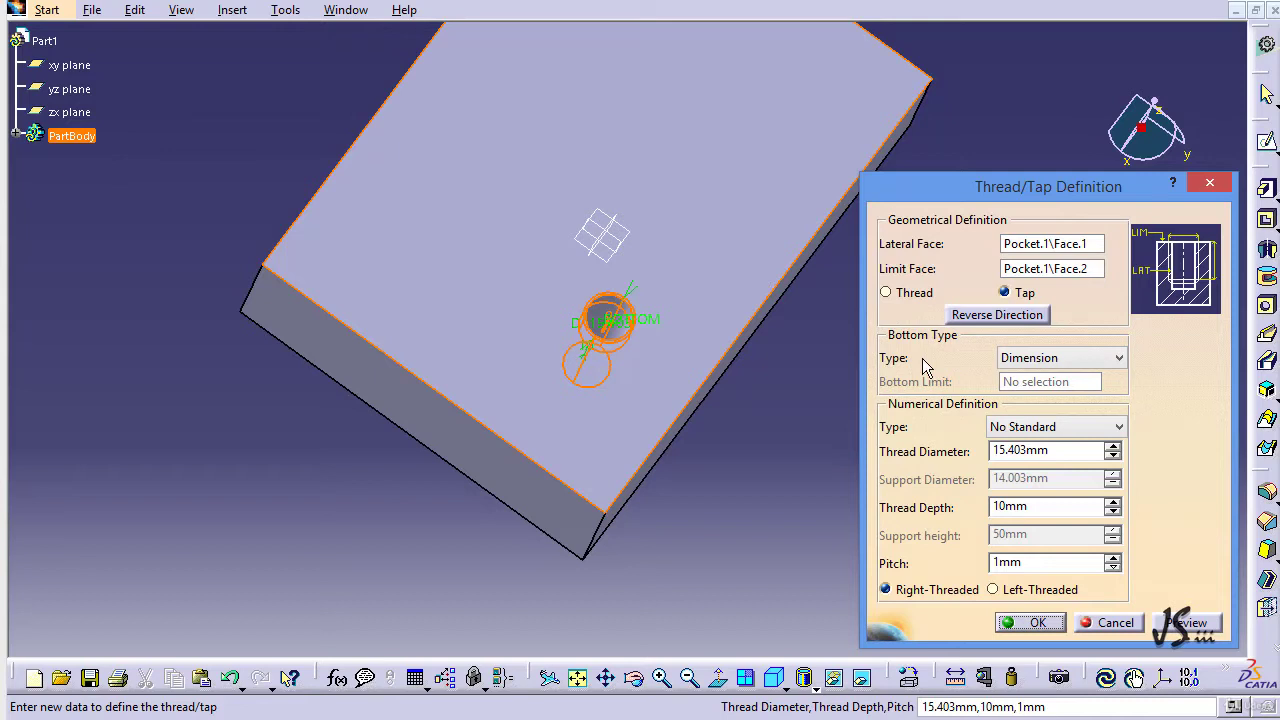
# Set the tap's bottom type to Support Depth, giving a 50 mm thread depth.
pyautogui.click(1092, 366)
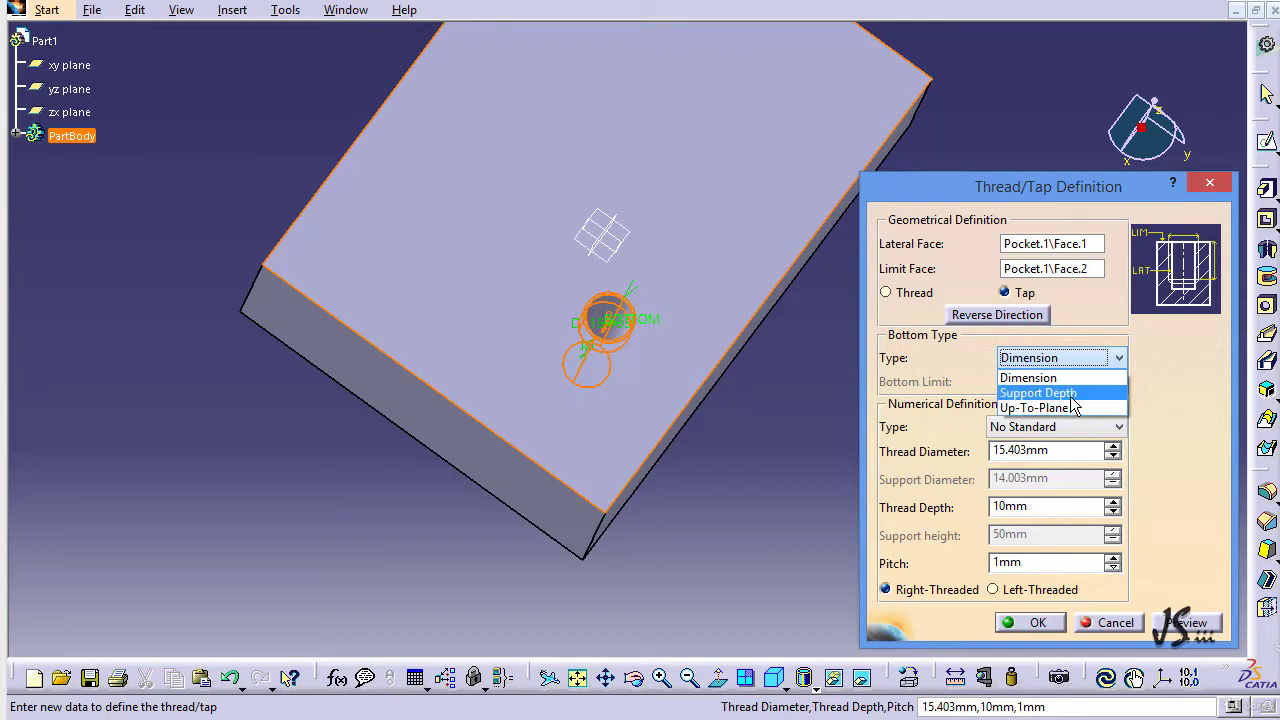
pyautogui.click(1071, 398)
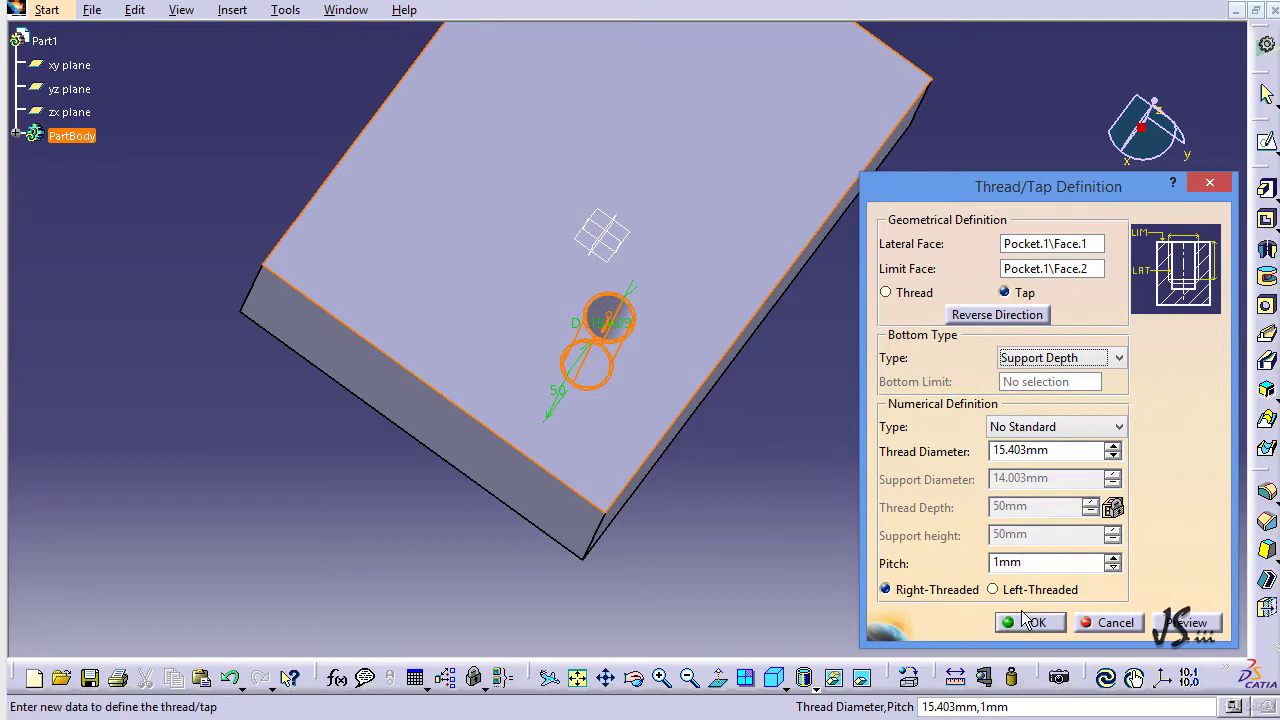
# Preview and confirm the tap to create Thread.1, then clear the selection.
pyautogui.click(1197, 632)
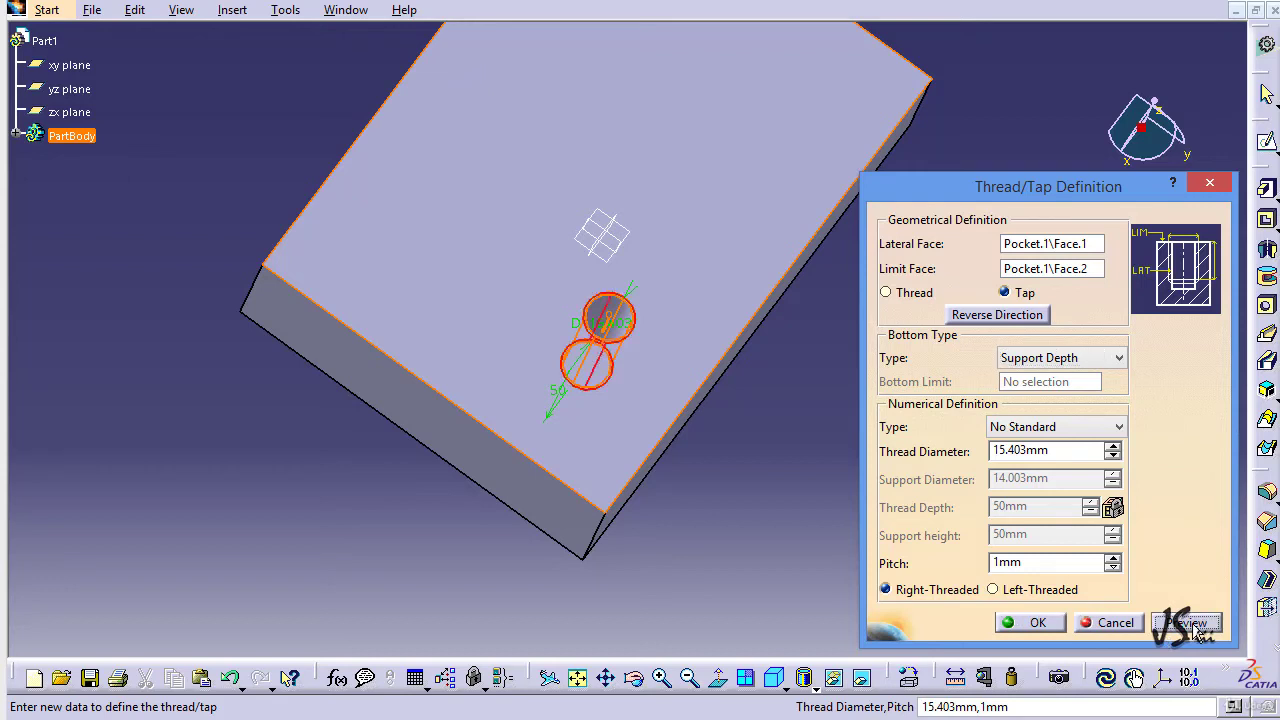
pyautogui.click(1043, 626)
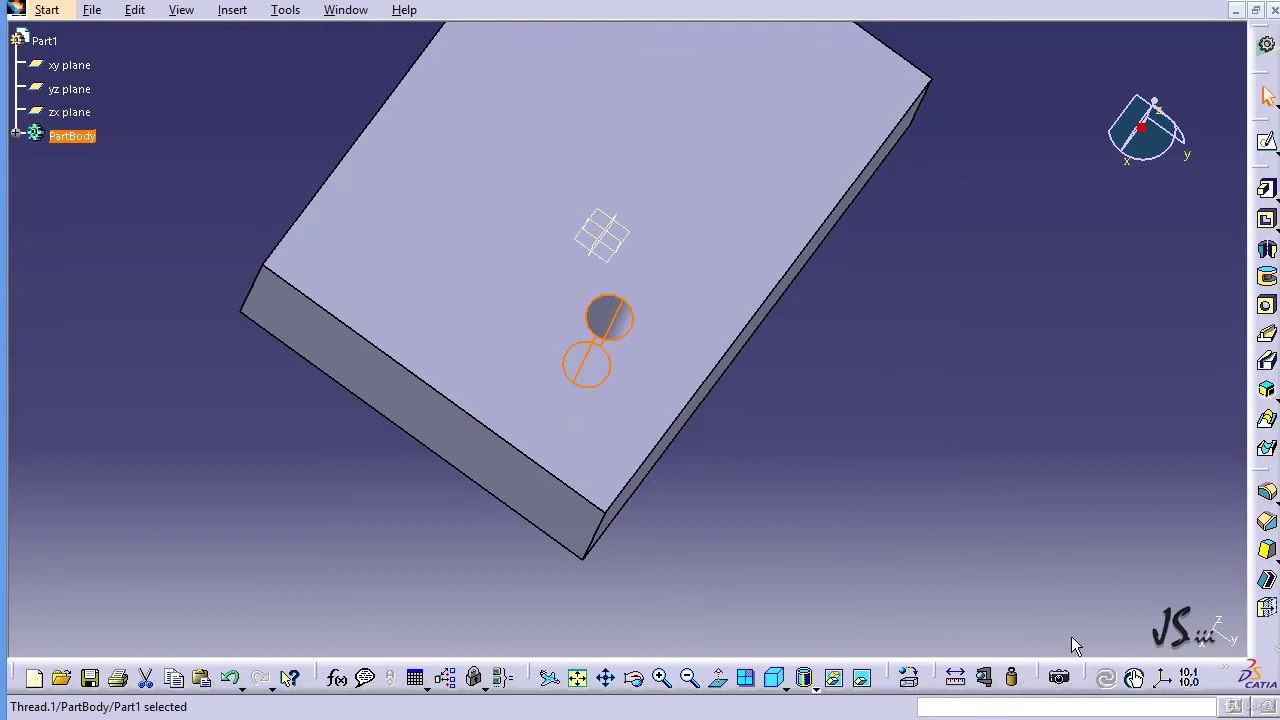
pyautogui.click(688, 486)
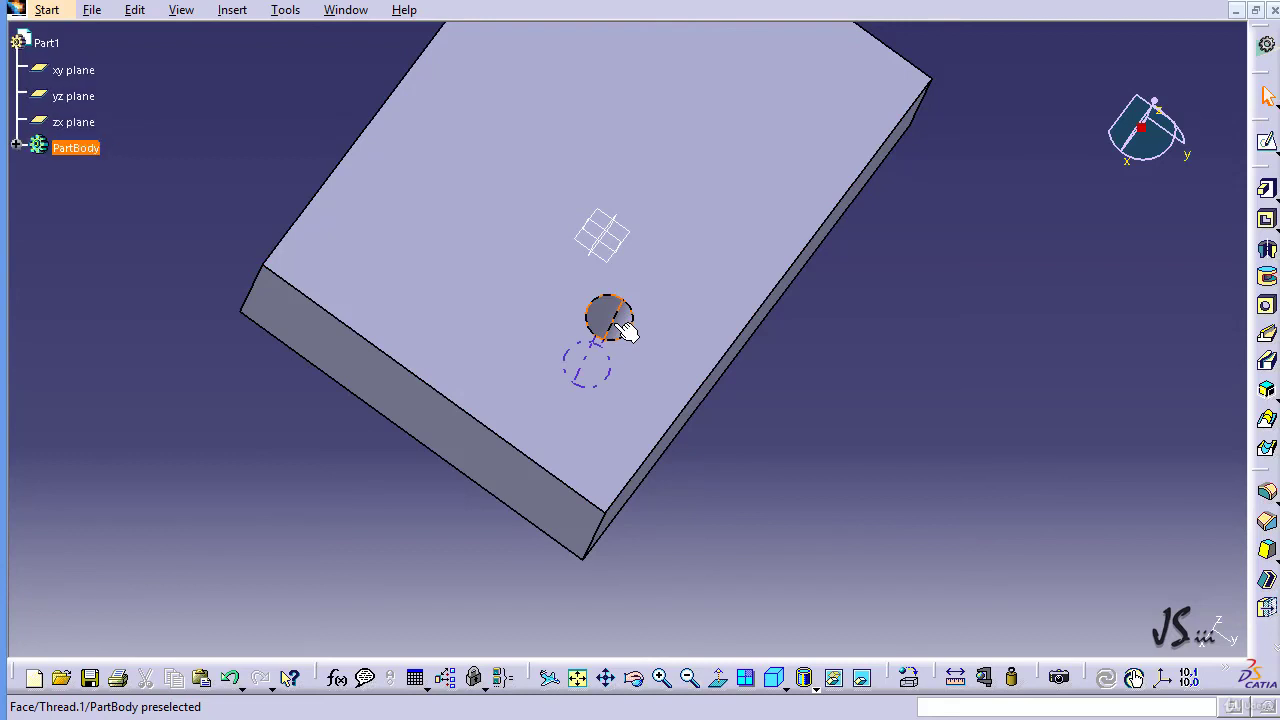
# Expand PartBody to list Pad.1, Pocket.1 and Thread.1, collapsing Thread.1's parameters.
pyautogui.click(694, 440)
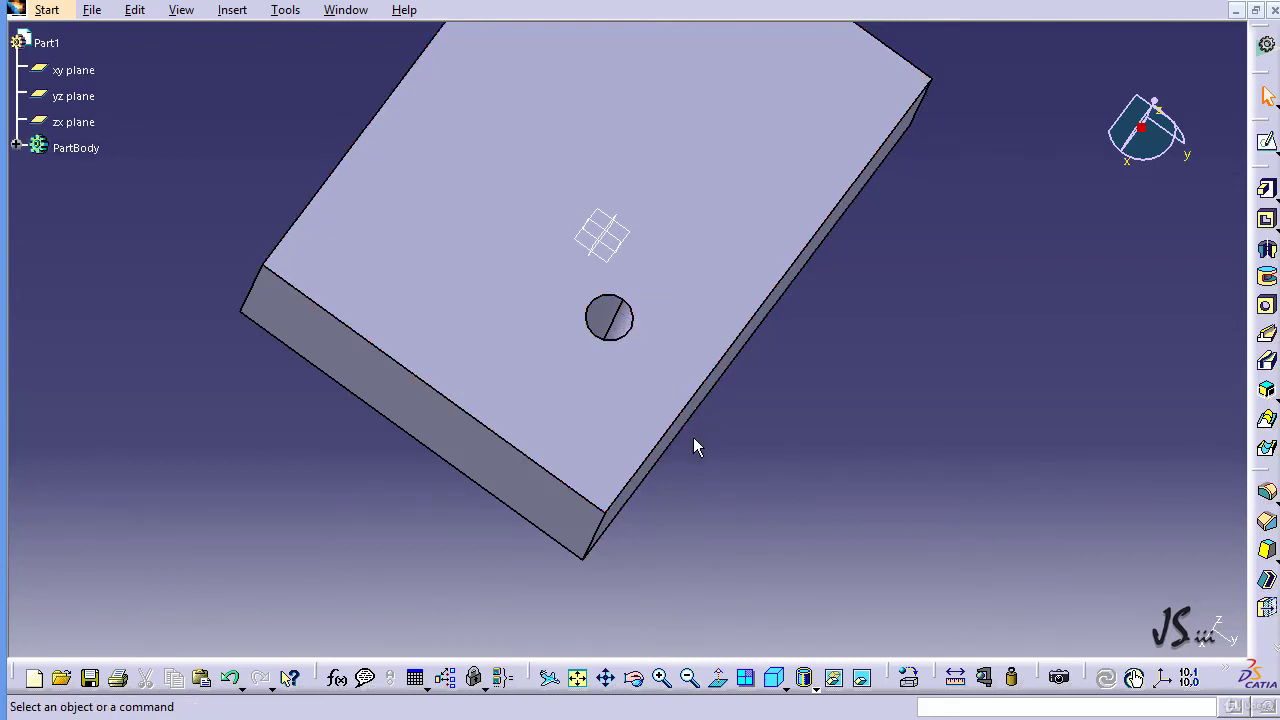
pyautogui.moveTo(694, 427); pyautogui.dragTo(739, 429, button='middle')
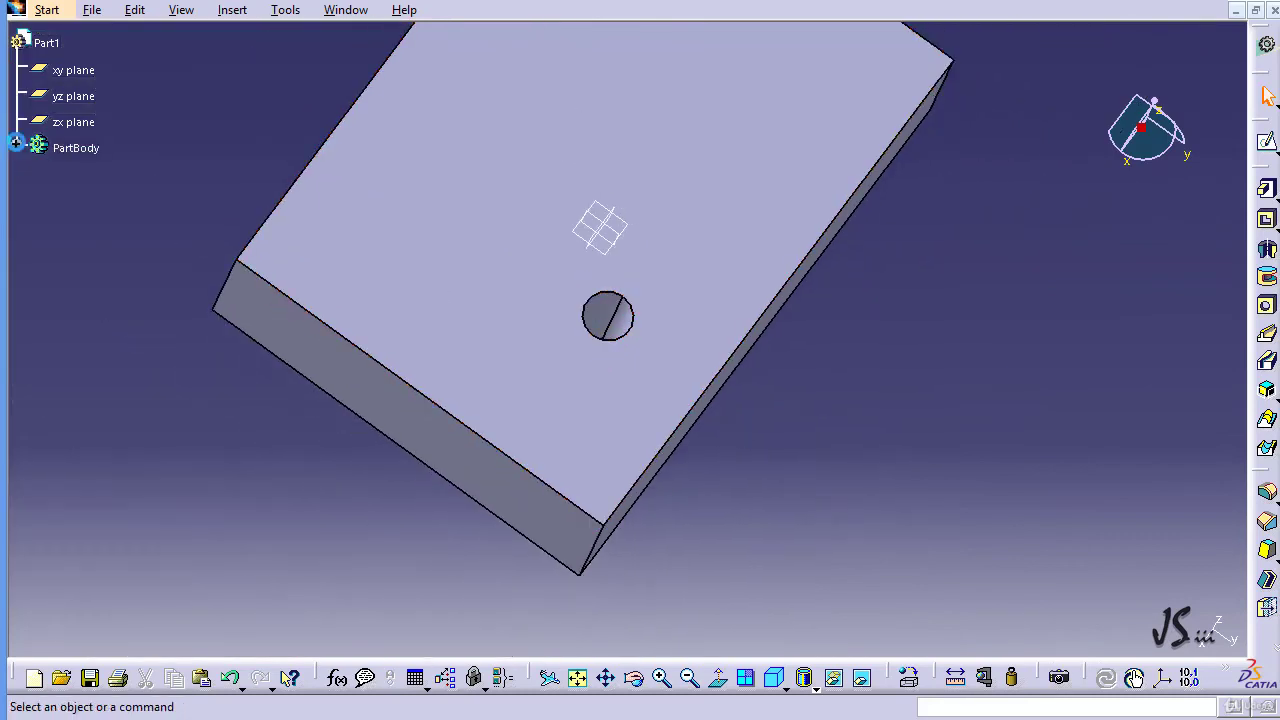
pyautogui.click(16, 143)
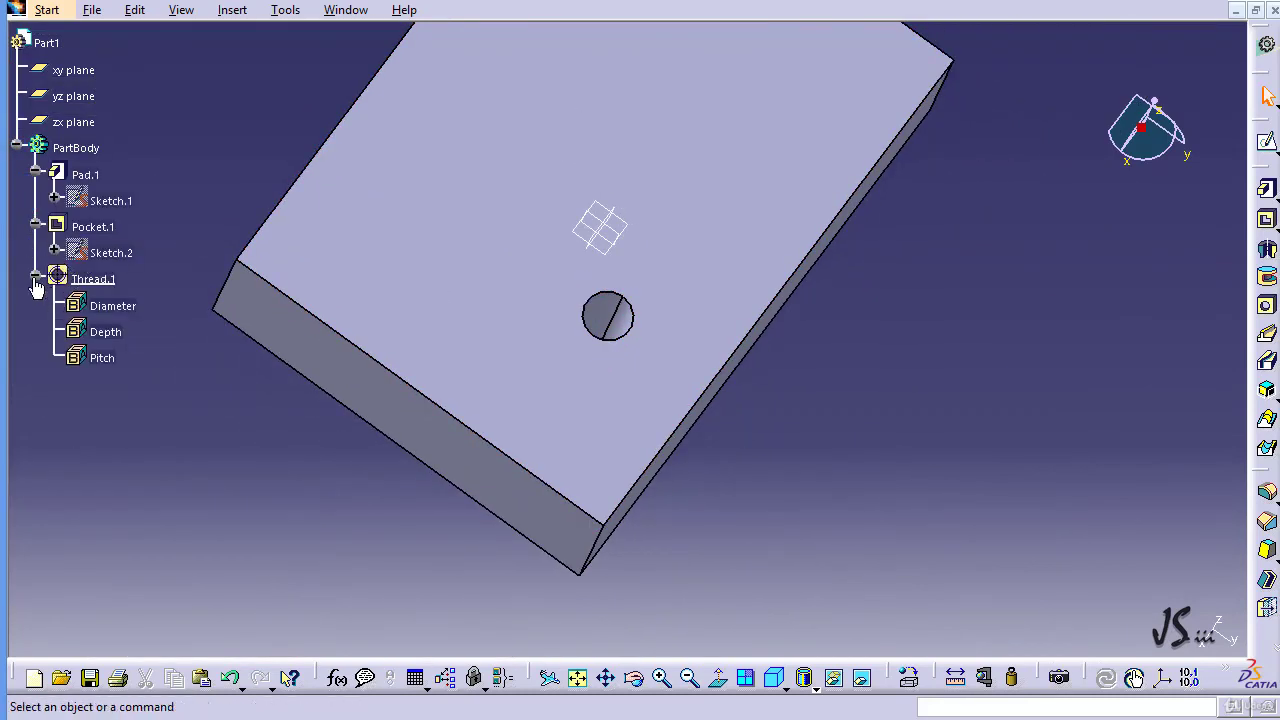
pyautogui.click(35, 279)
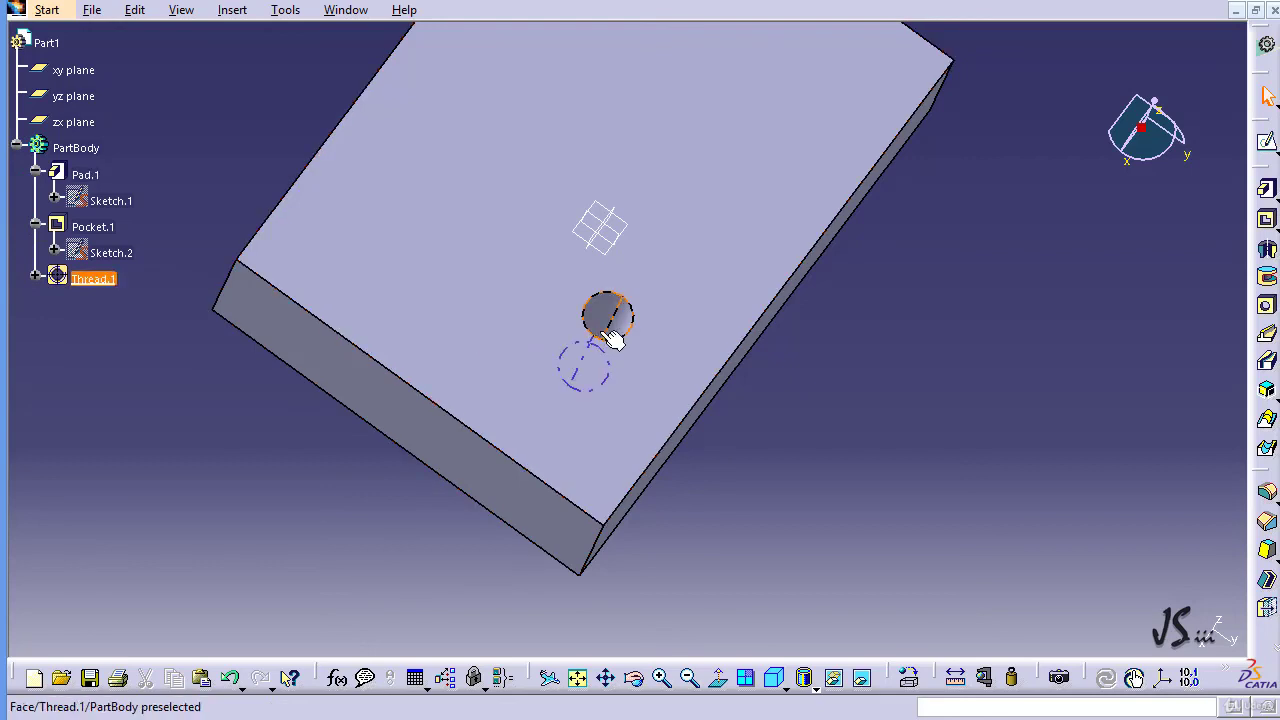